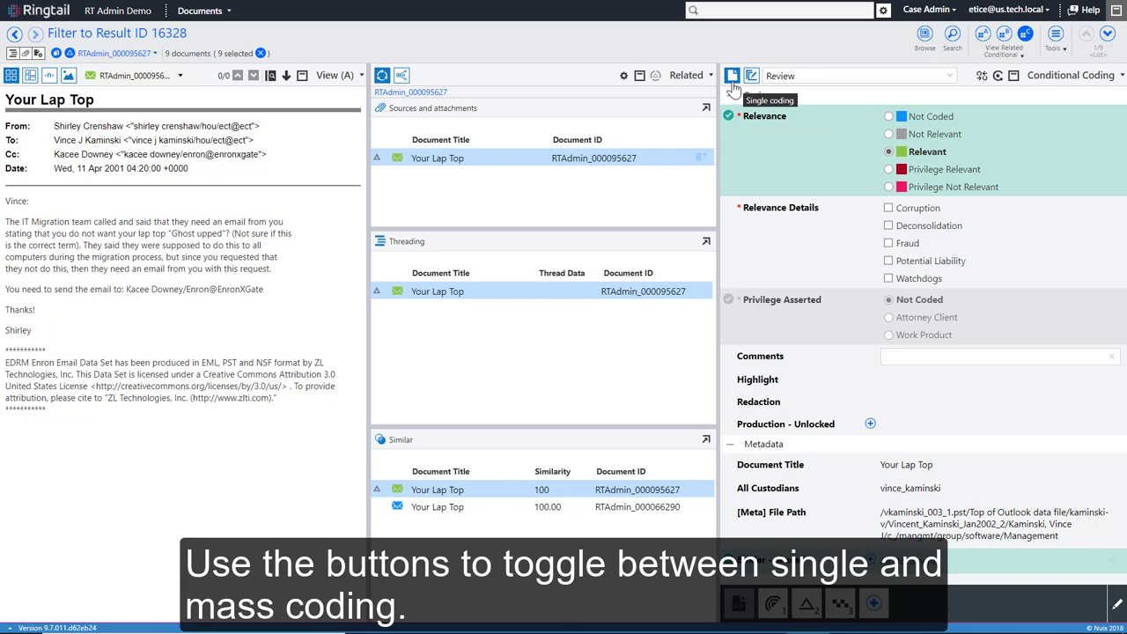
# Step: Toggle the coding pane to mass coding and back, then show Your Lap Top's attachment options
pyautogui.click(752, 76)
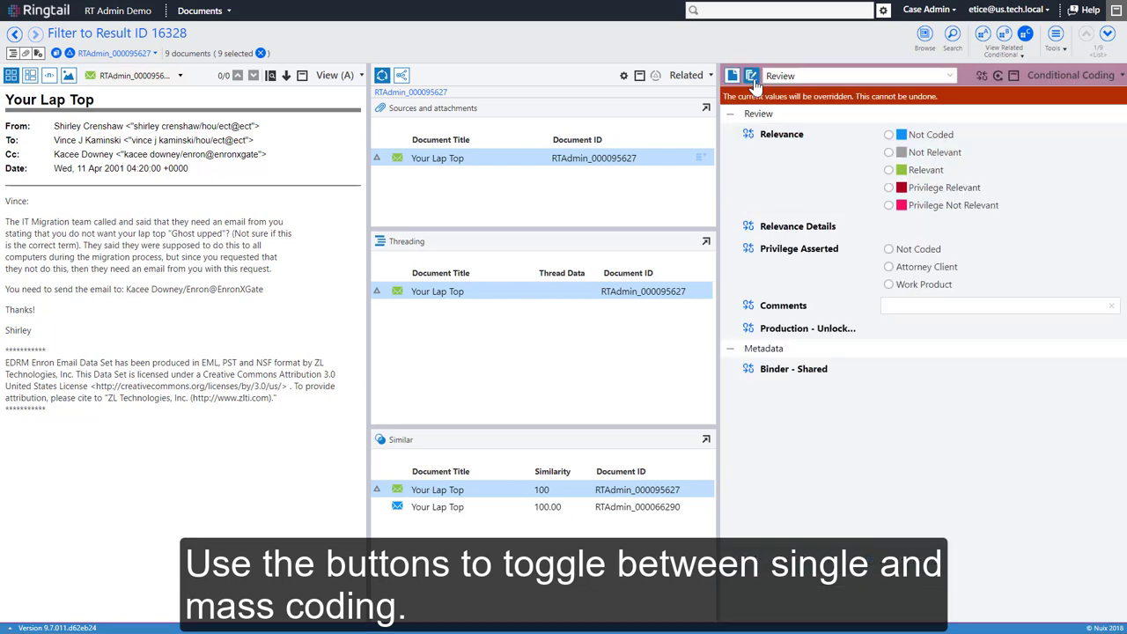
pyautogui.click(732, 77)
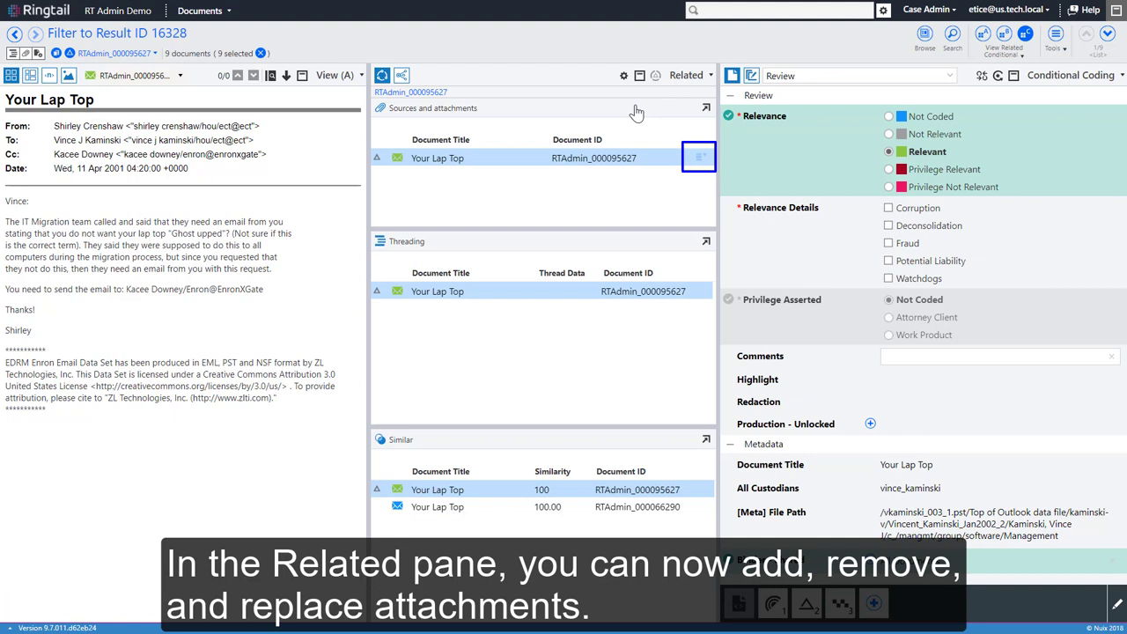
pyautogui.click(699, 160)
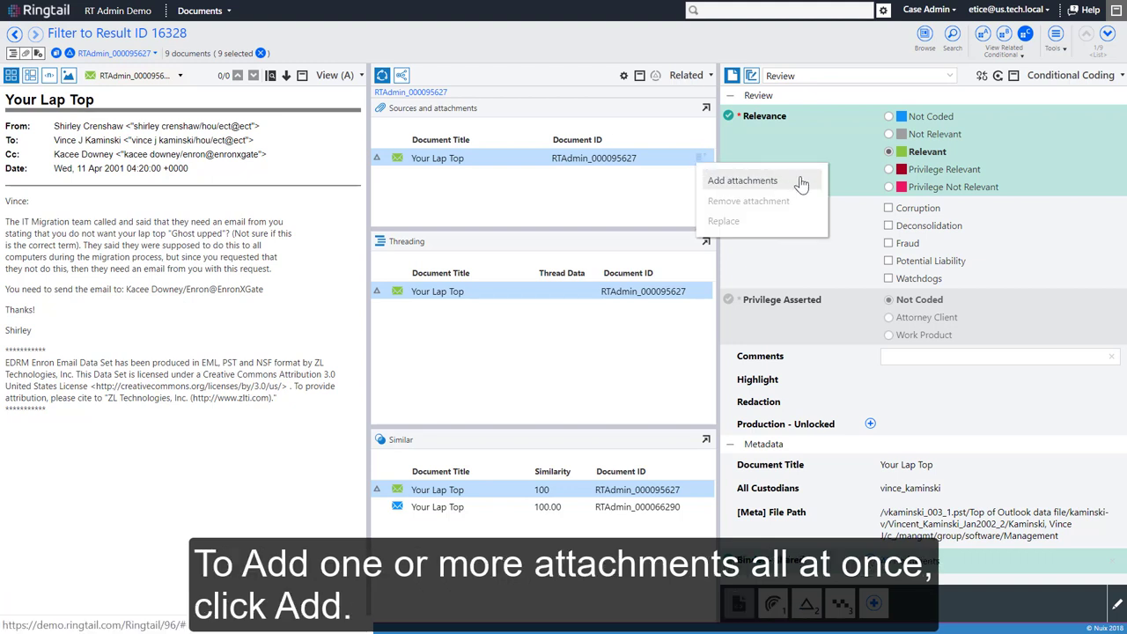
# Step: Search History using the saved Filter to Result ID 16328 result for documents to attach
pyautogui.click(800, 183)
pyautogui.click(385, 181)
pyautogui.write('H')
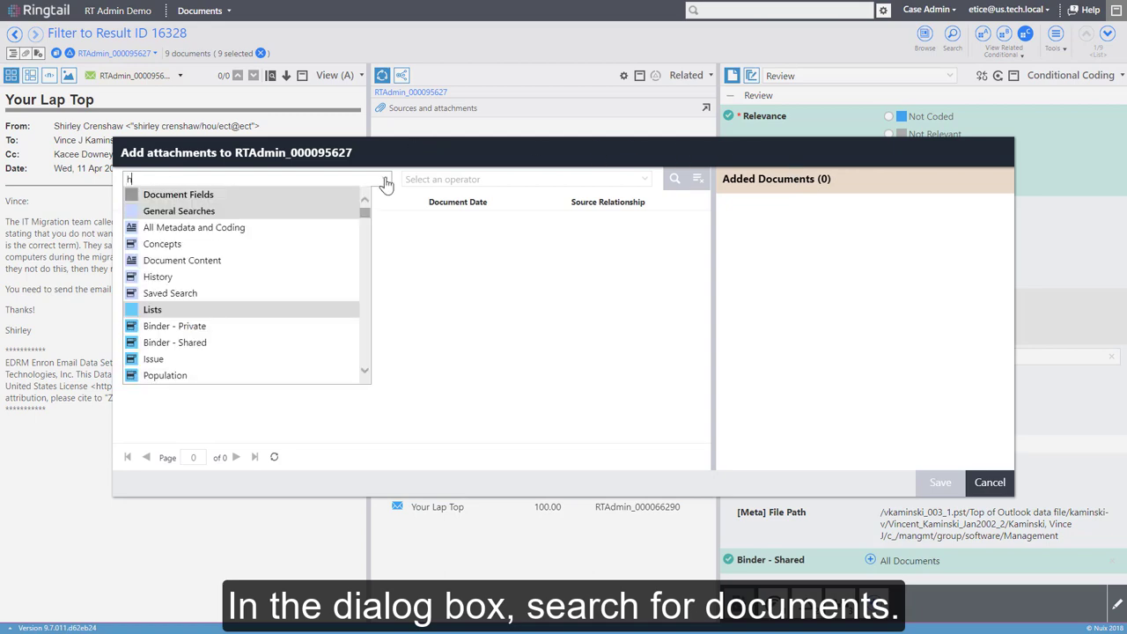
pyautogui.write('ist')
pyautogui.click(339, 193)
pyautogui.click(435, 186)
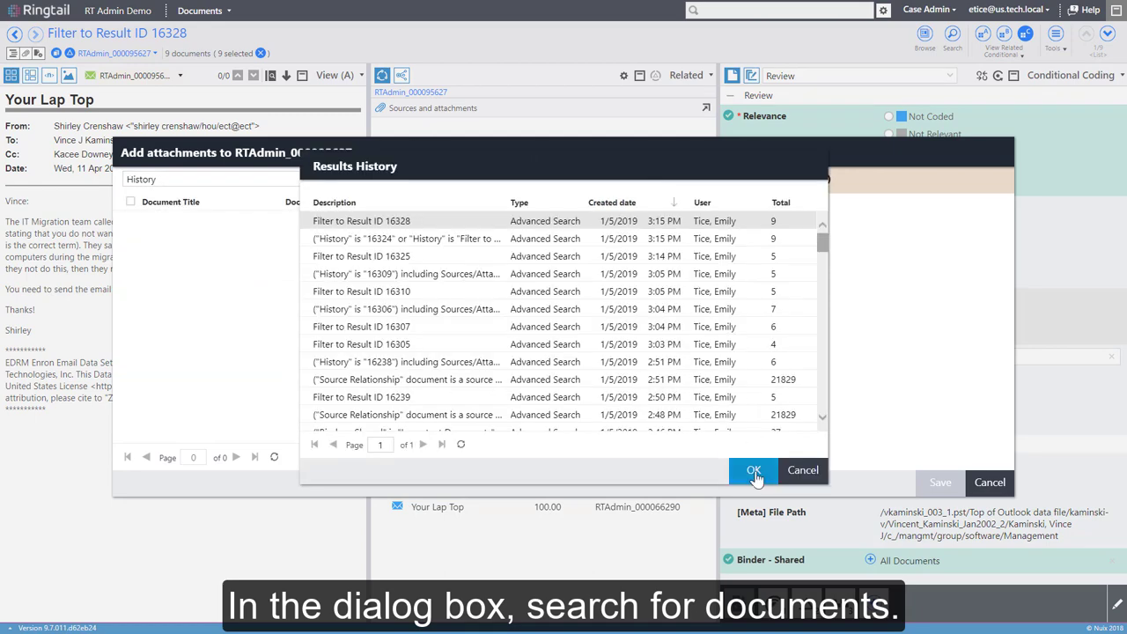
pyautogui.click(753, 473)
pyautogui.click(672, 188)
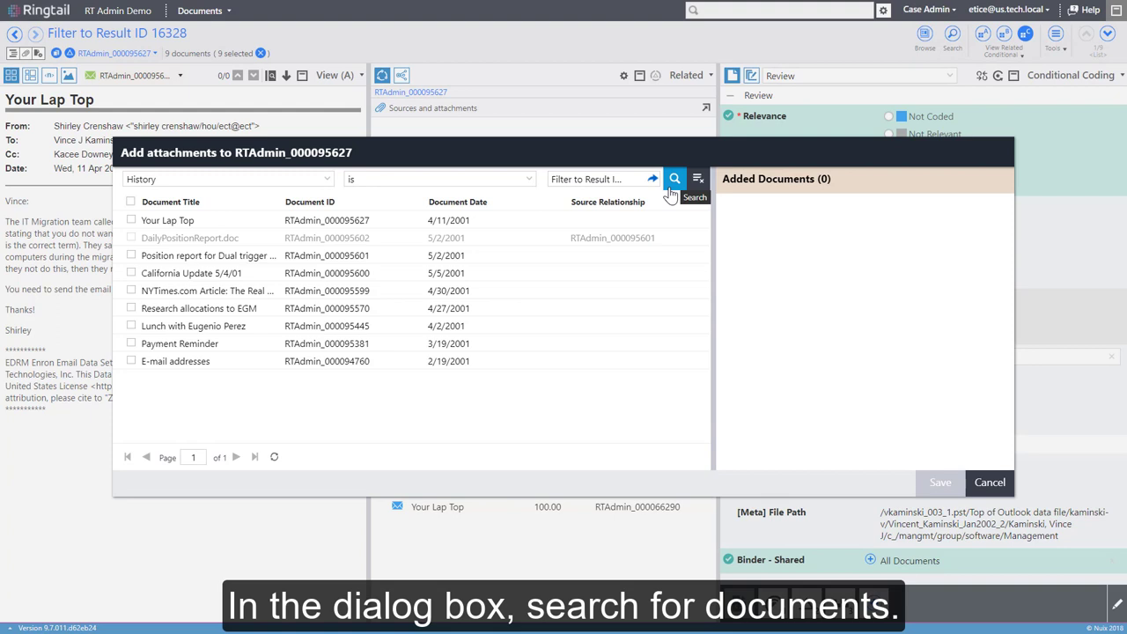
# Step: Attach E-mail addresses, Payment Reminder, the lunch meeting email and Research allocations to EGM
pyautogui.click(131, 361)
pyautogui.click(131, 343)
pyautogui.click(130, 326)
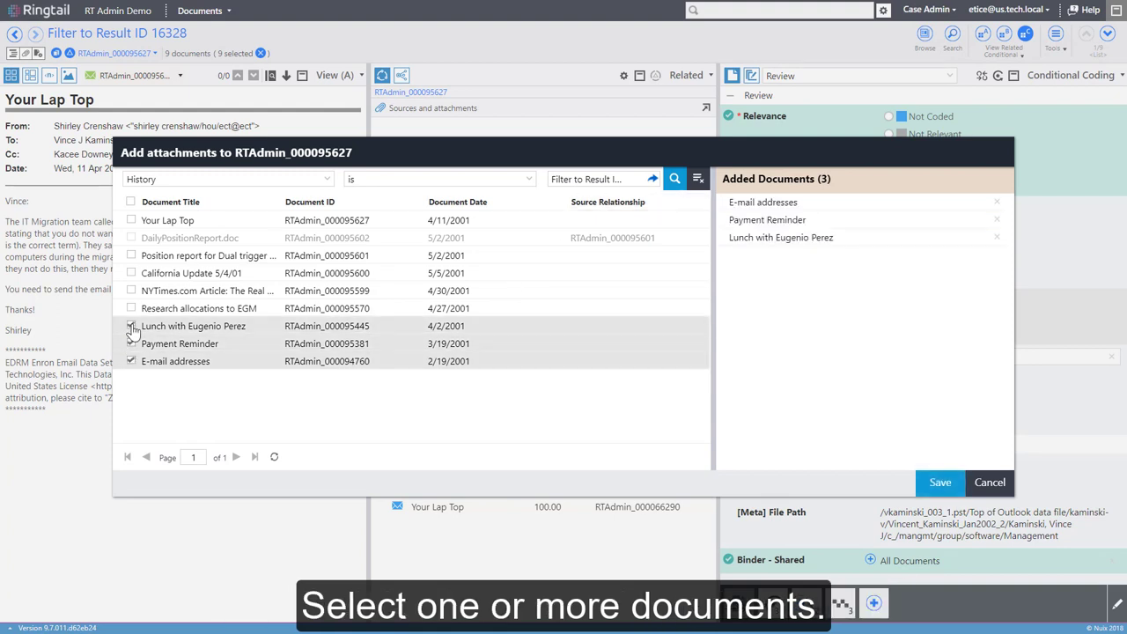
pyautogui.click(130, 308)
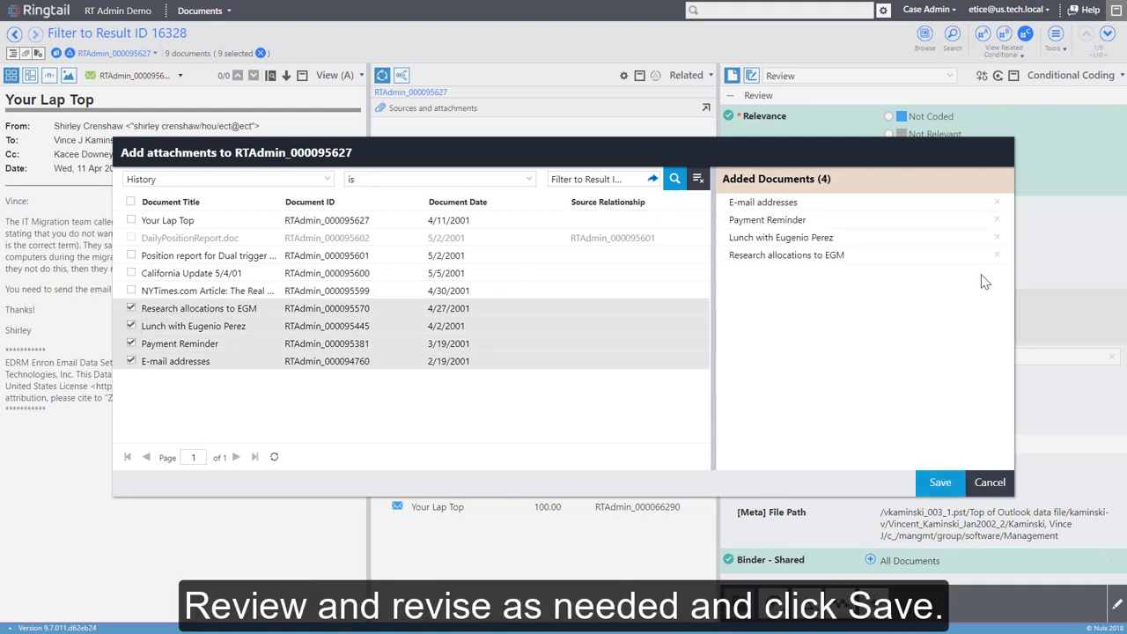
pyautogui.click(939, 482)
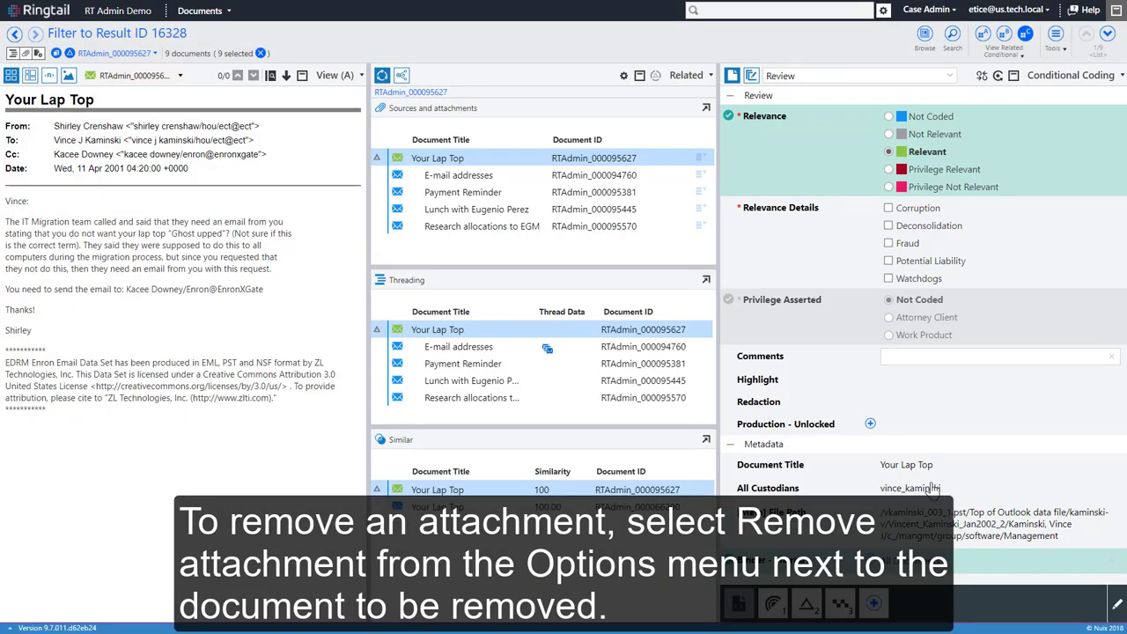
# Step: Detach Research allocations to EGM, leaving Your Lap Top with three attachments
pyautogui.click(700, 229)
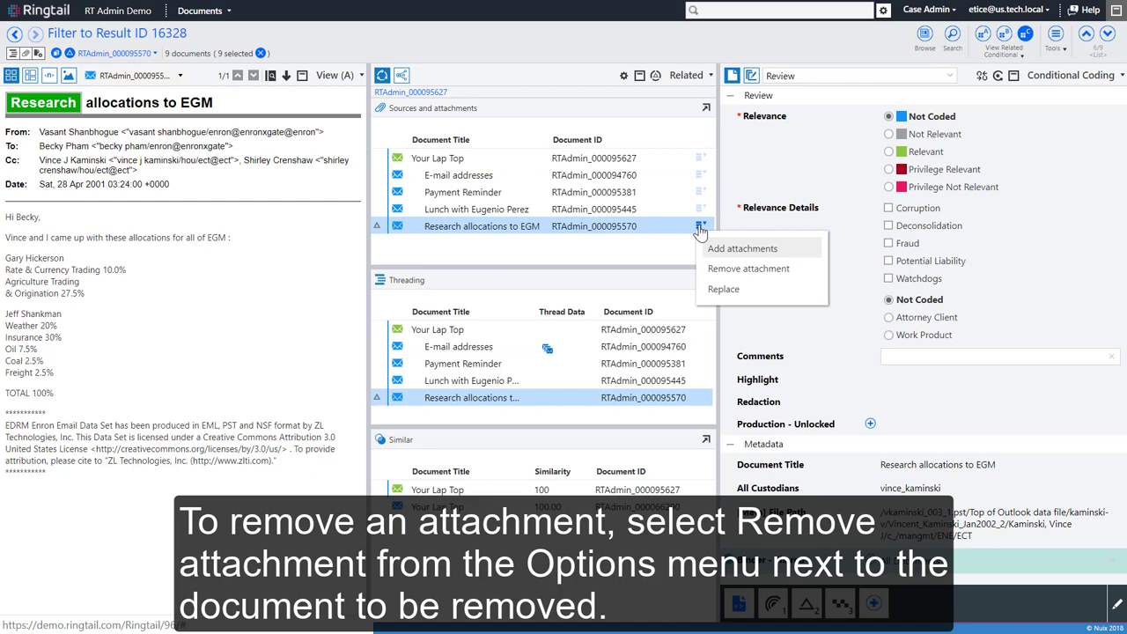
pyautogui.click(792, 269)
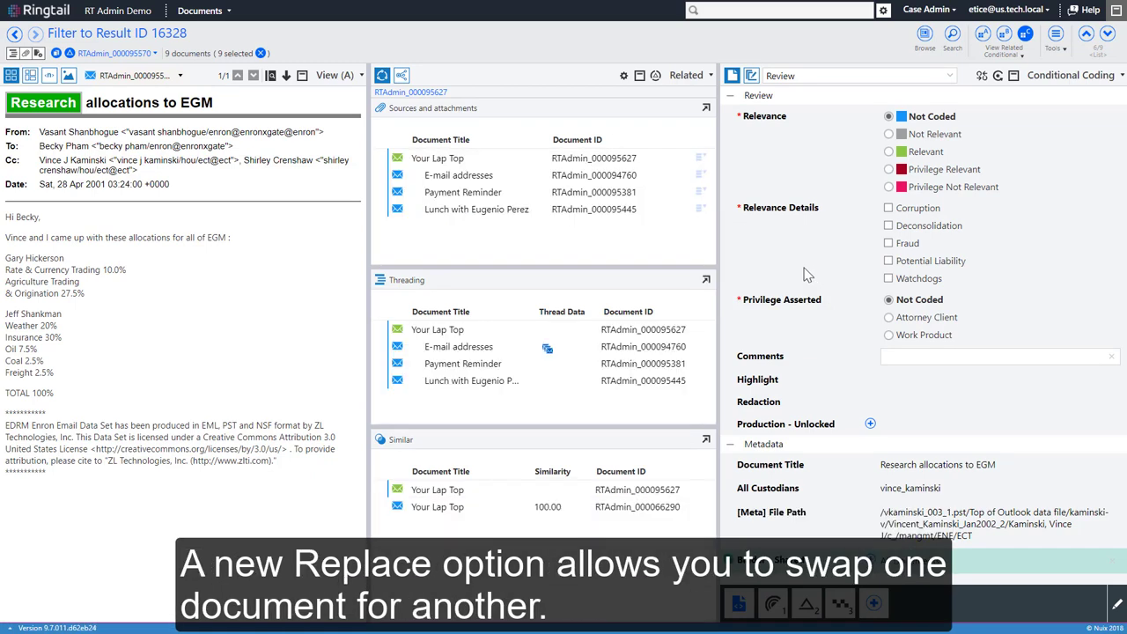
pyautogui.click(701, 159)
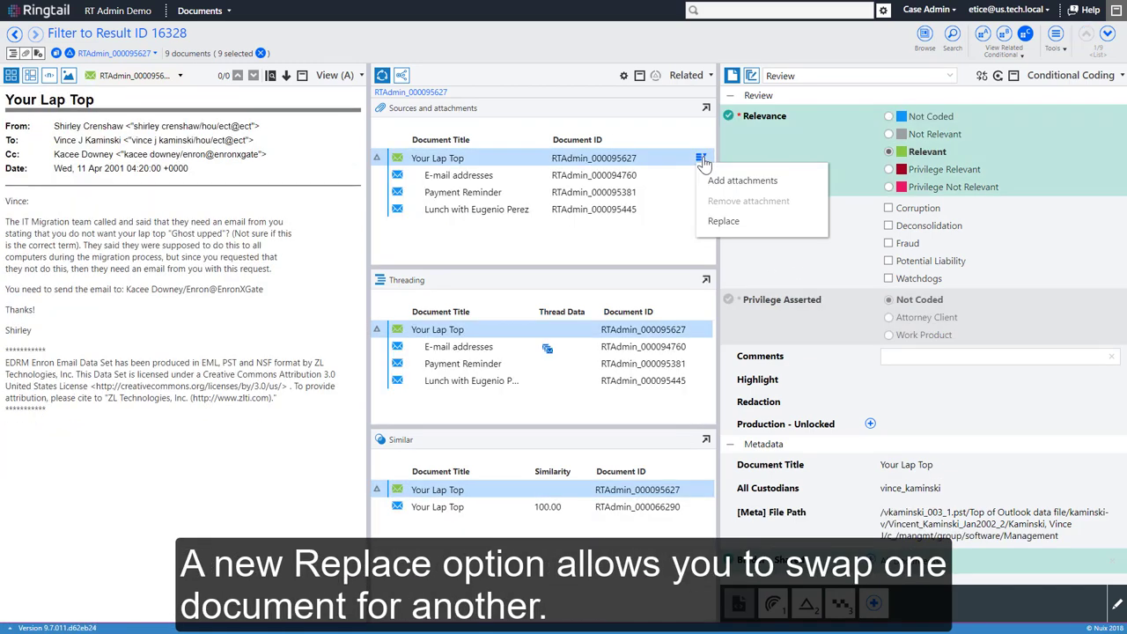
# Step: Search History for Result ID 16328 and save California Update 5/4/01 as the new source document
pyautogui.click(807, 227)
pyautogui.click(538, 180)
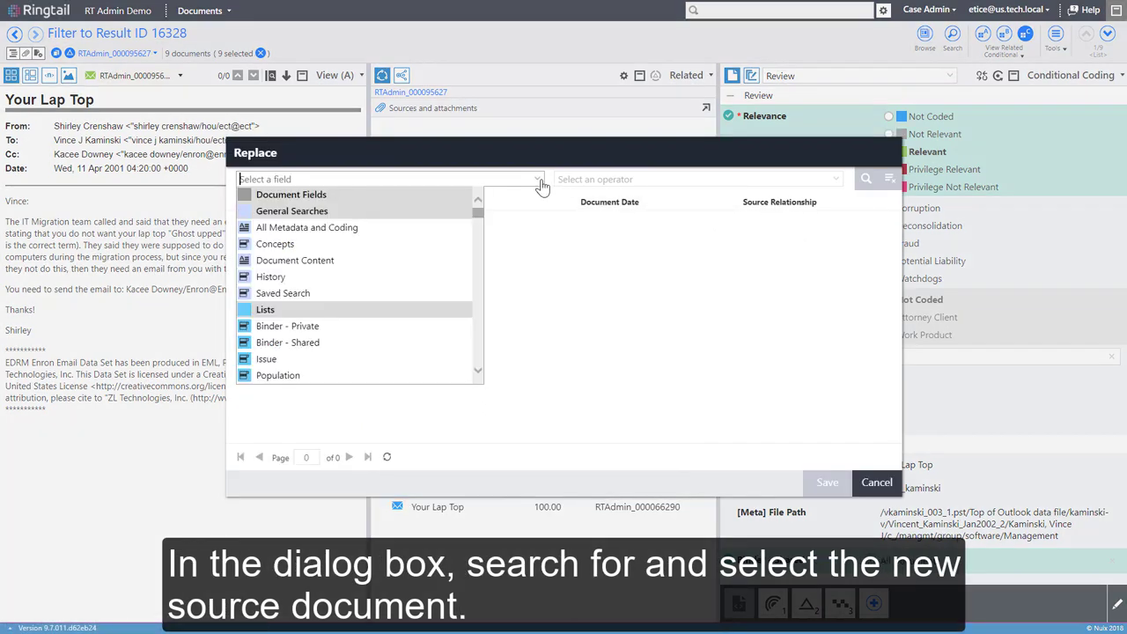
pyautogui.write('history')
pyautogui.press('Return')
pyautogui.click(843, 179)
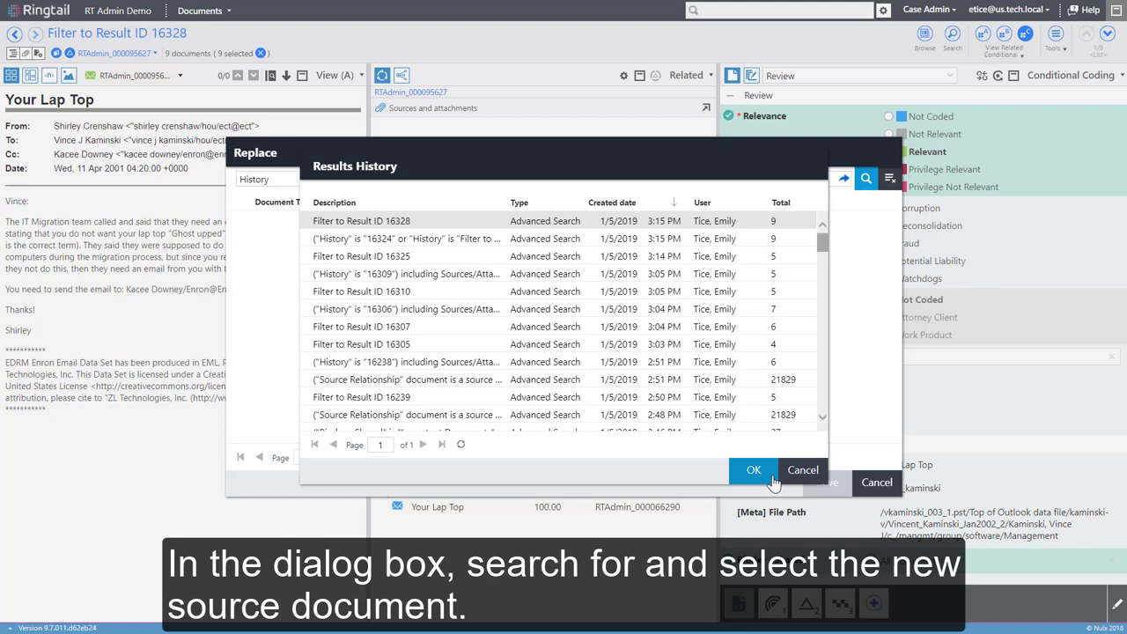
pyautogui.click(753, 469)
pyautogui.click(865, 179)
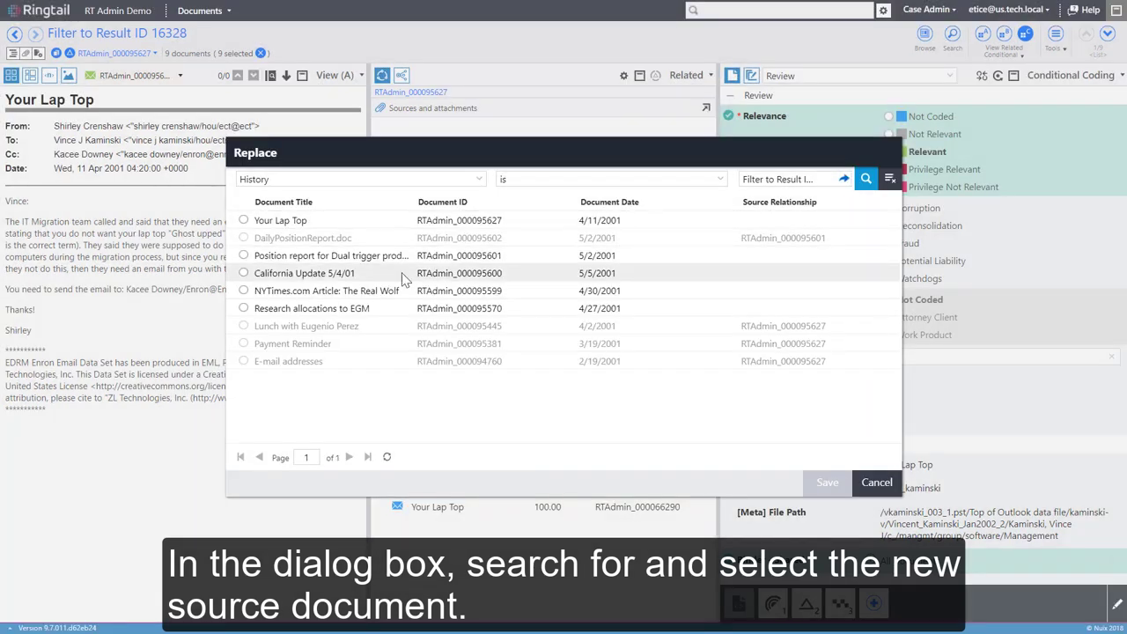
pyautogui.click(244, 274)
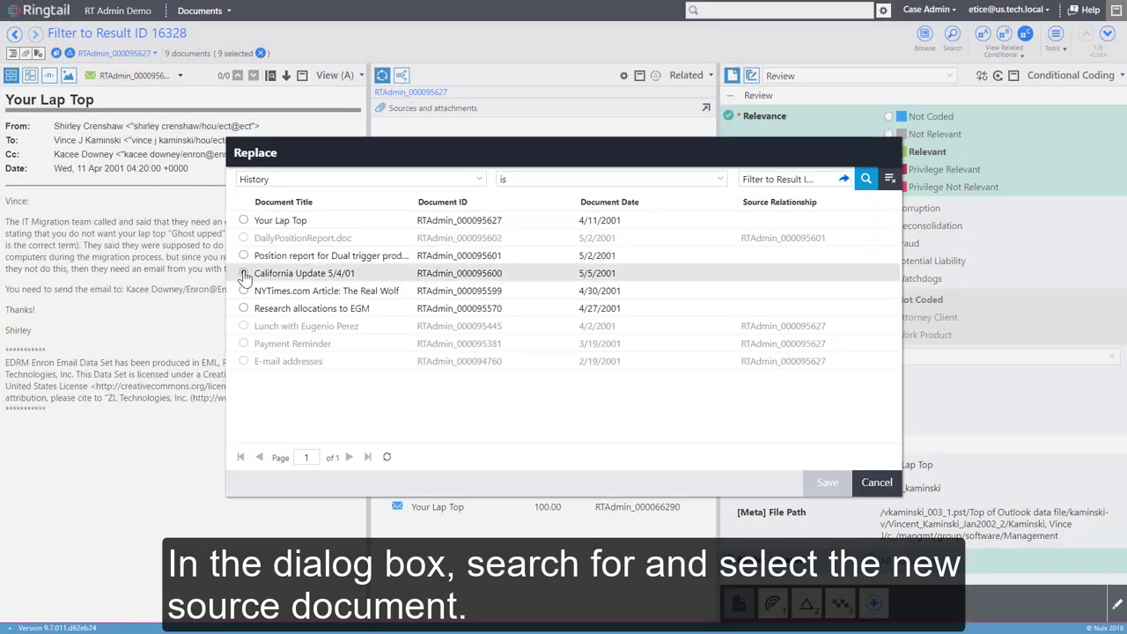
pyautogui.click(835, 486)
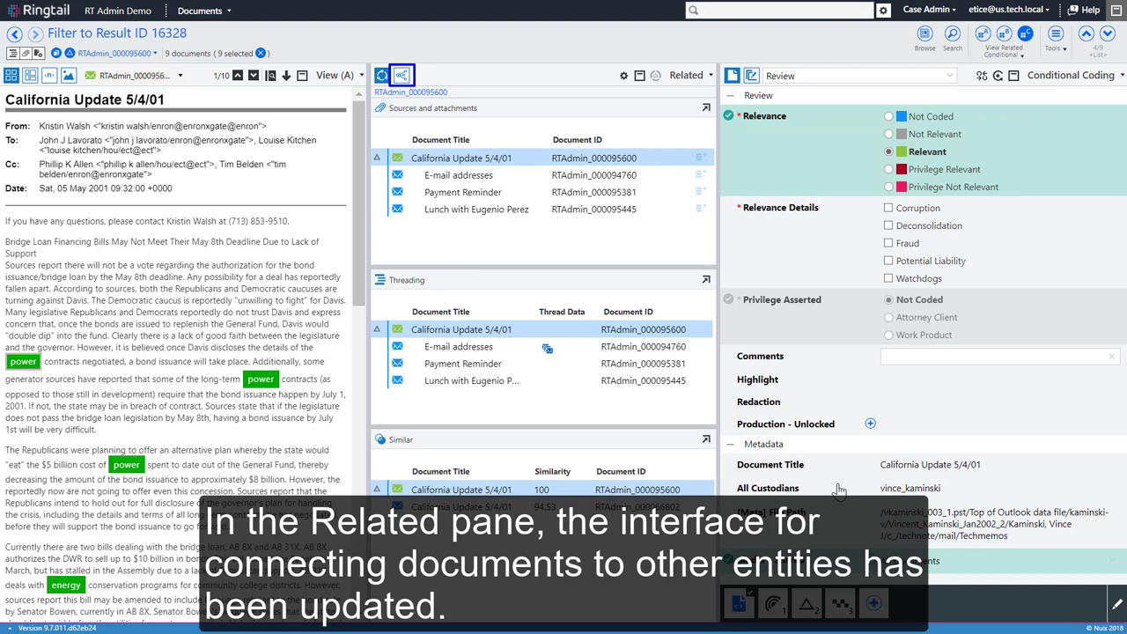
# Step: Switch the Related pane to the still-empty Finding list for California Update 5/4/01
pyautogui.click(403, 77)
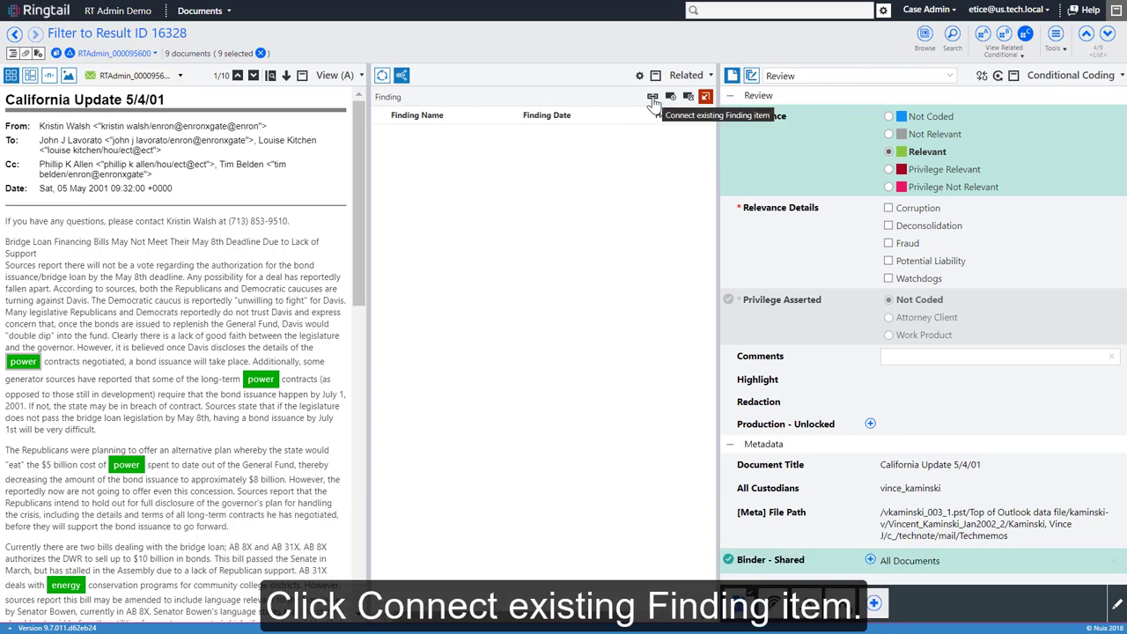
# Step: Search findings where Finding ID has a value and connect Accounting fraud and Breaking and entering
pyautogui.click(652, 99)
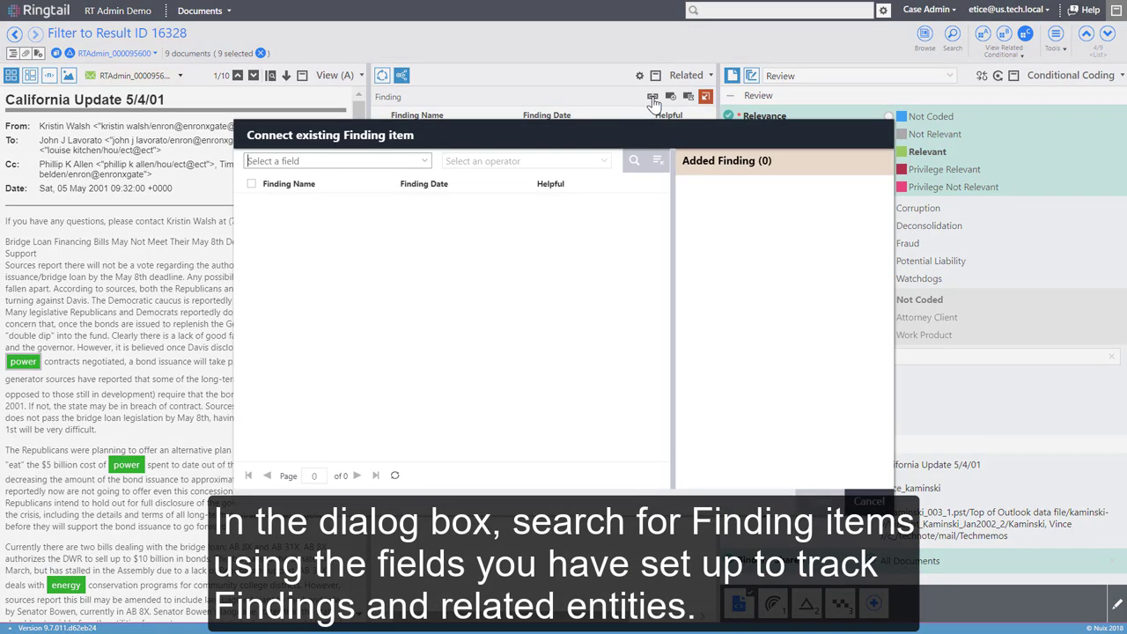
pyautogui.click(425, 162)
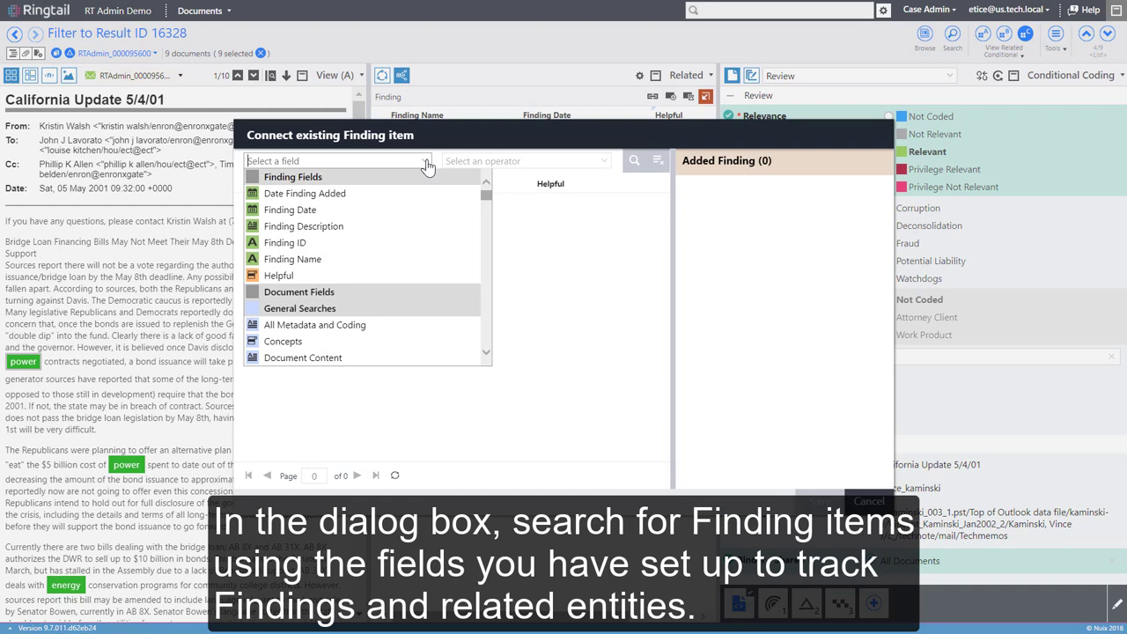
pyautogui.click(428, 242)
pyautogui.click(489, 167)
pyautogui.click(458, 291)
pyautogui.click(633, 160)
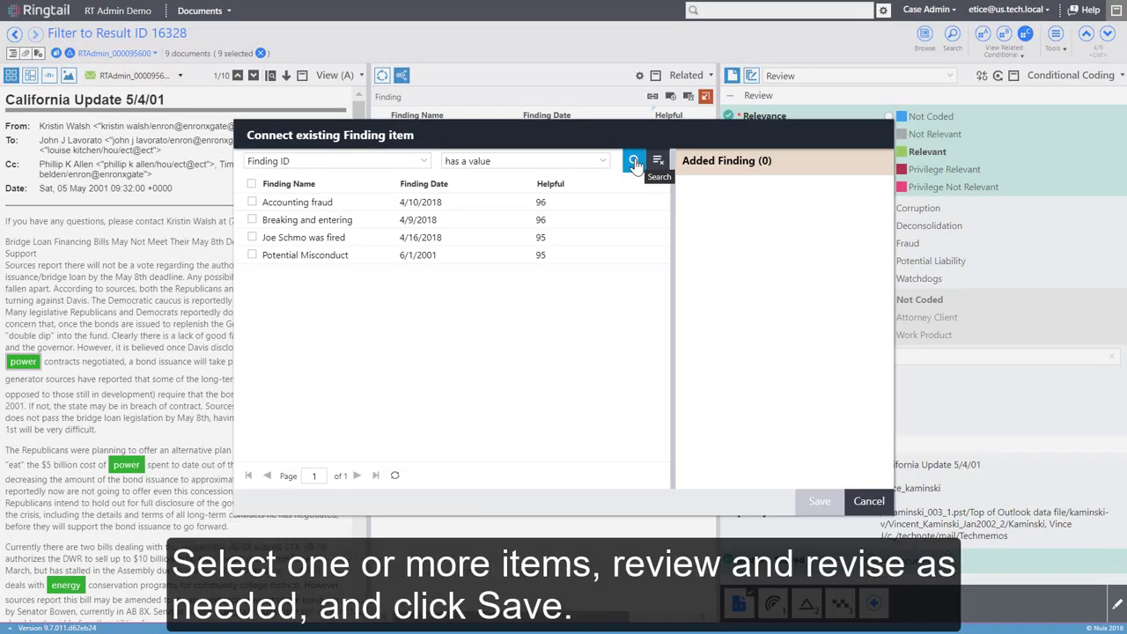
pyautogui.click(251, 202)
pyautogui.click(252, 220)
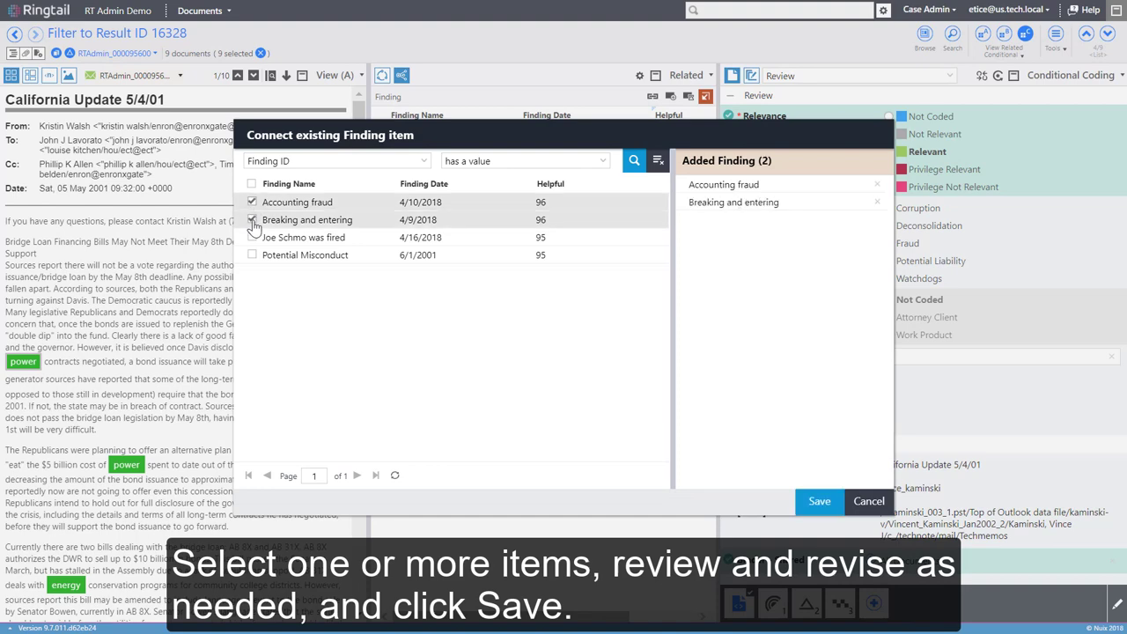
pyautogui.click(819, 501)
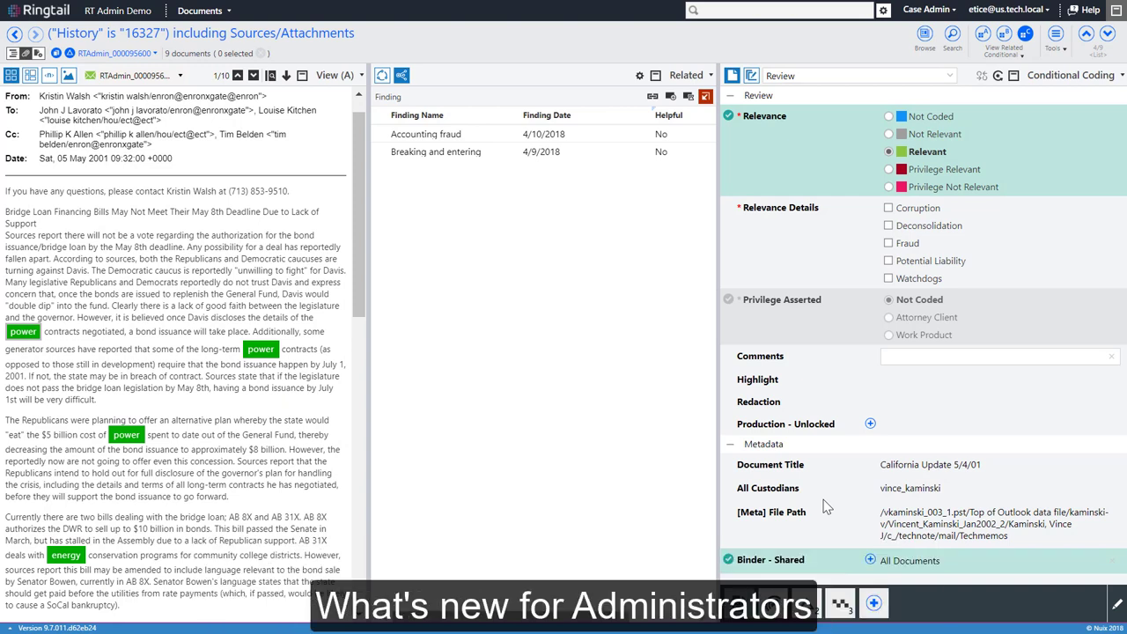
# Step: Go to the Document Fields security page from the case areas menu
pyautogui.click(213, 12)
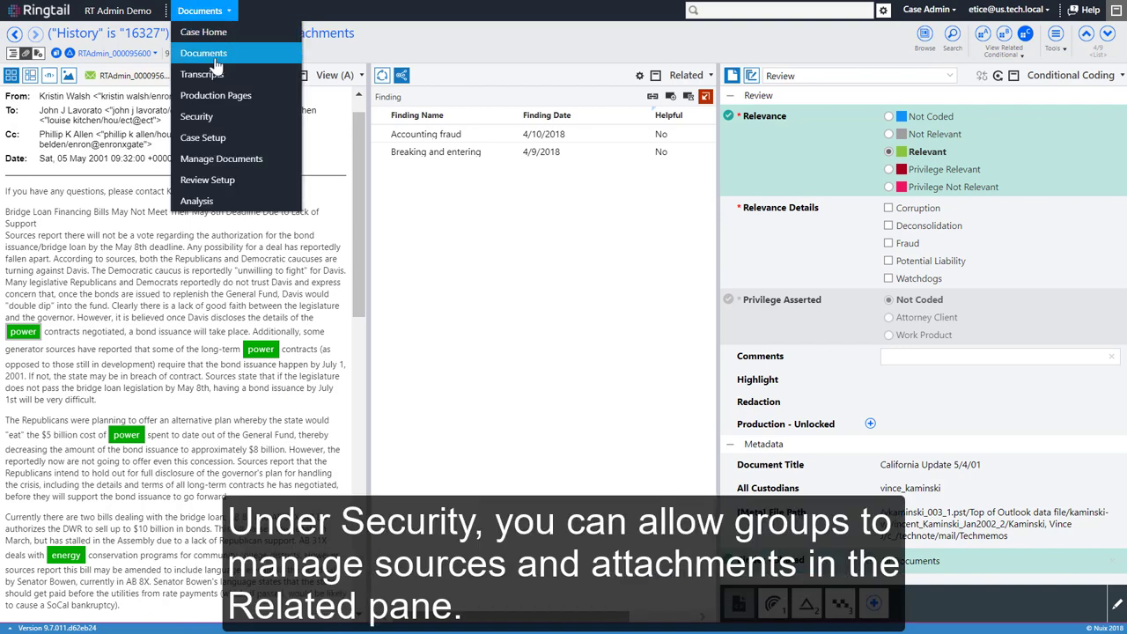
pyautogui.click(225, 118)
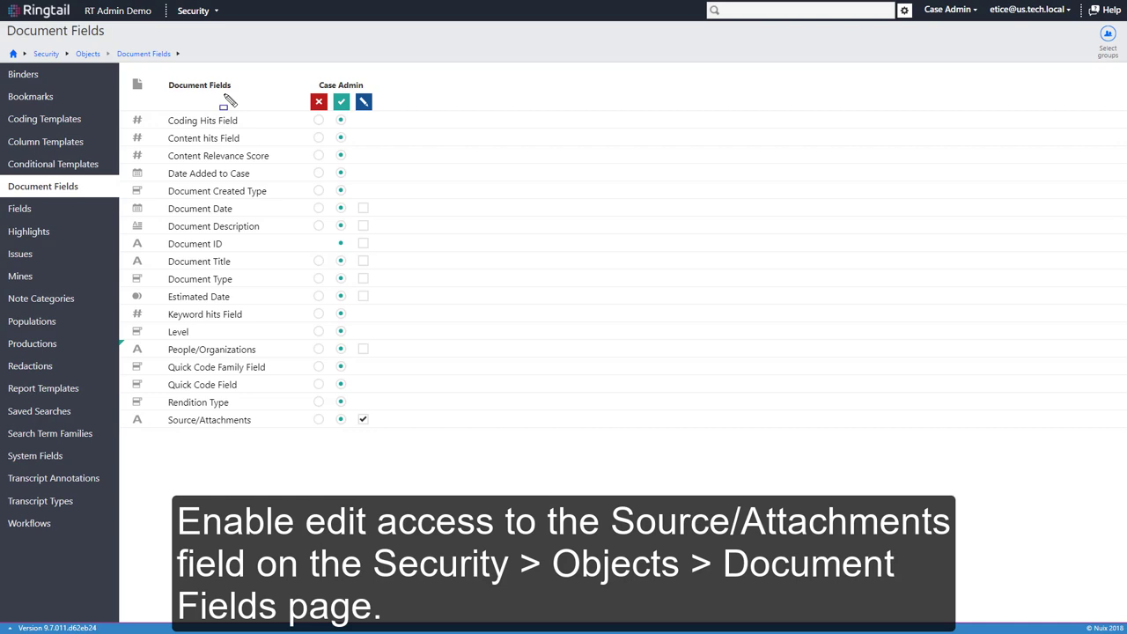
# Step: View the Automatic Review workflow's Review - Standard phase properties without changing Assignment name
pyautogui.click(215, 11)
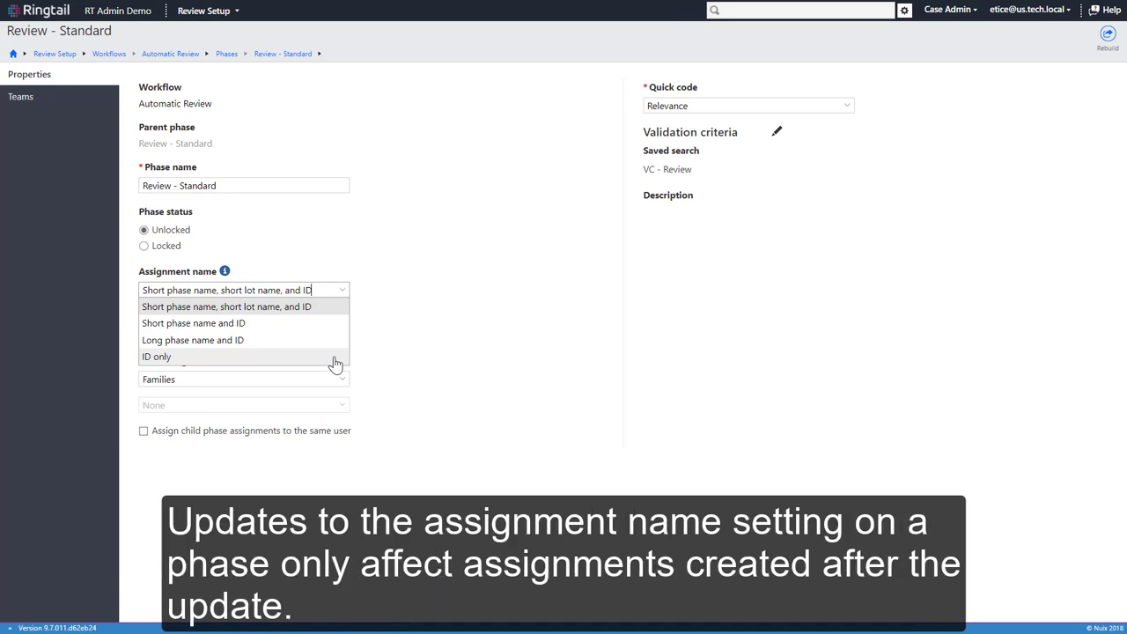
pyautogui.click(343, 294)
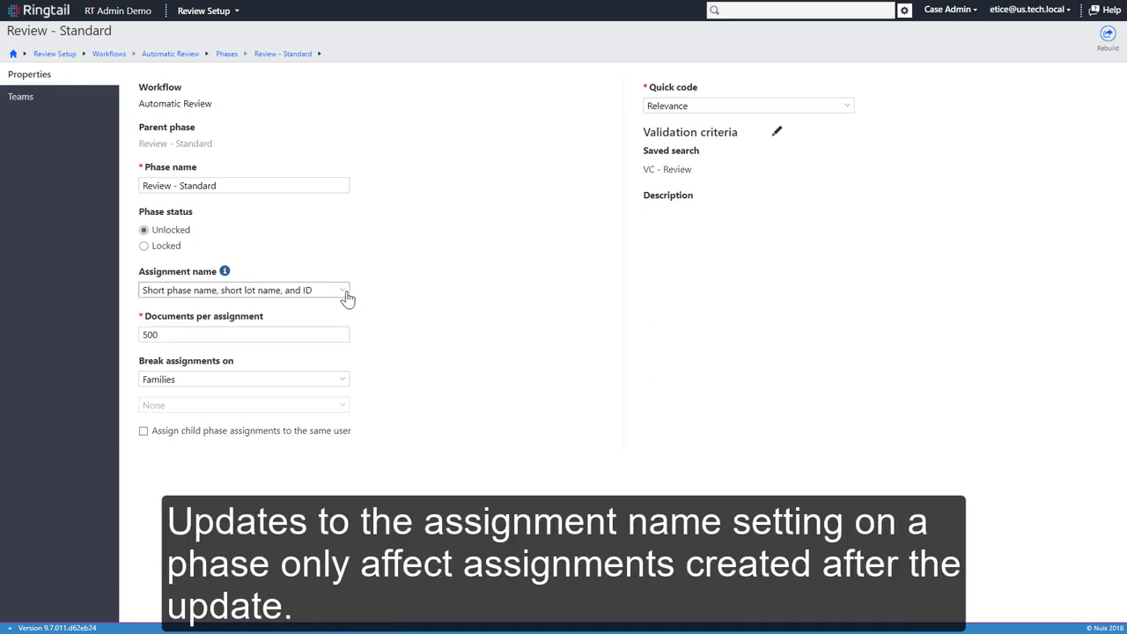
pyautogui.moveTo(225, 273)
# Step: Go to the Imports list and view the Update bug update import's 7 file copy errors
pyautogui.click(231, 14)
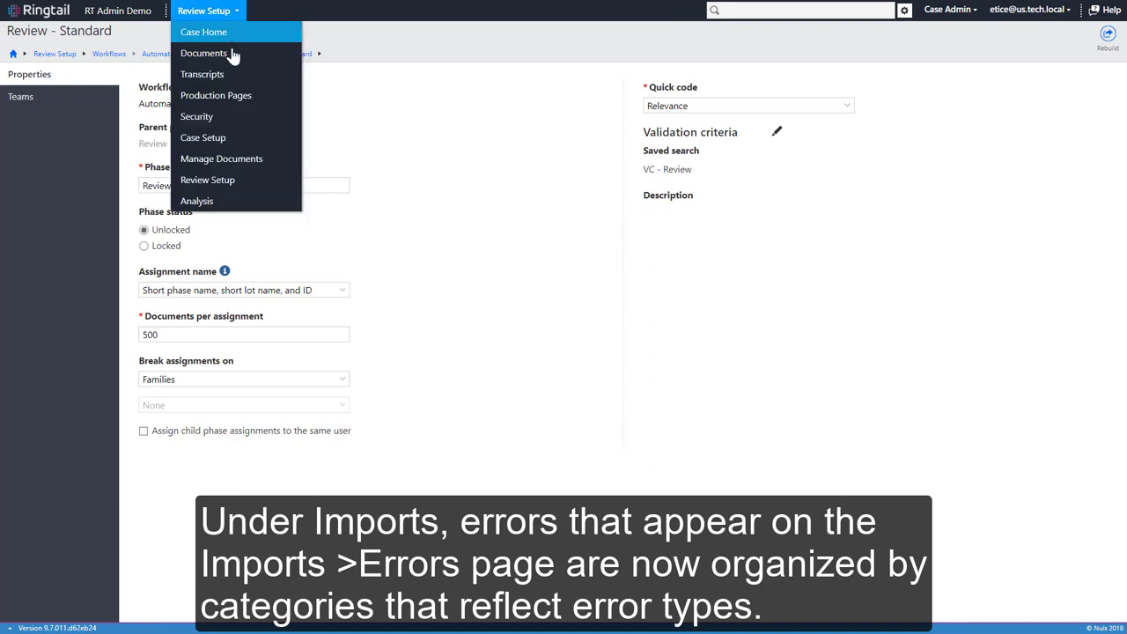
pyautogui.click(264, 160)
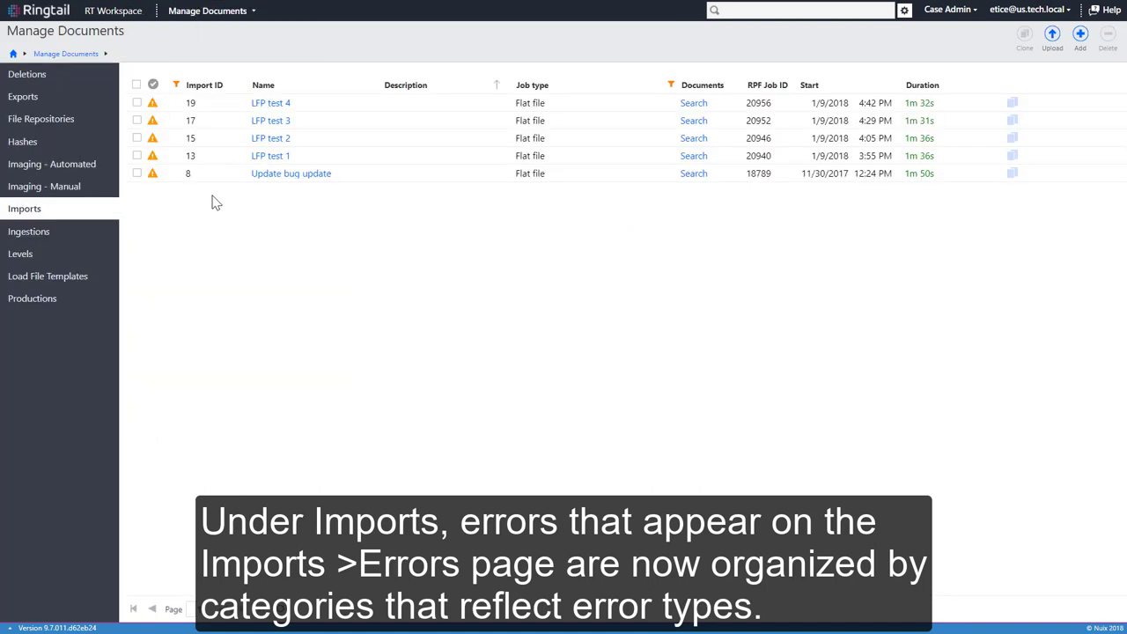
pyautogui.click(285, 176)
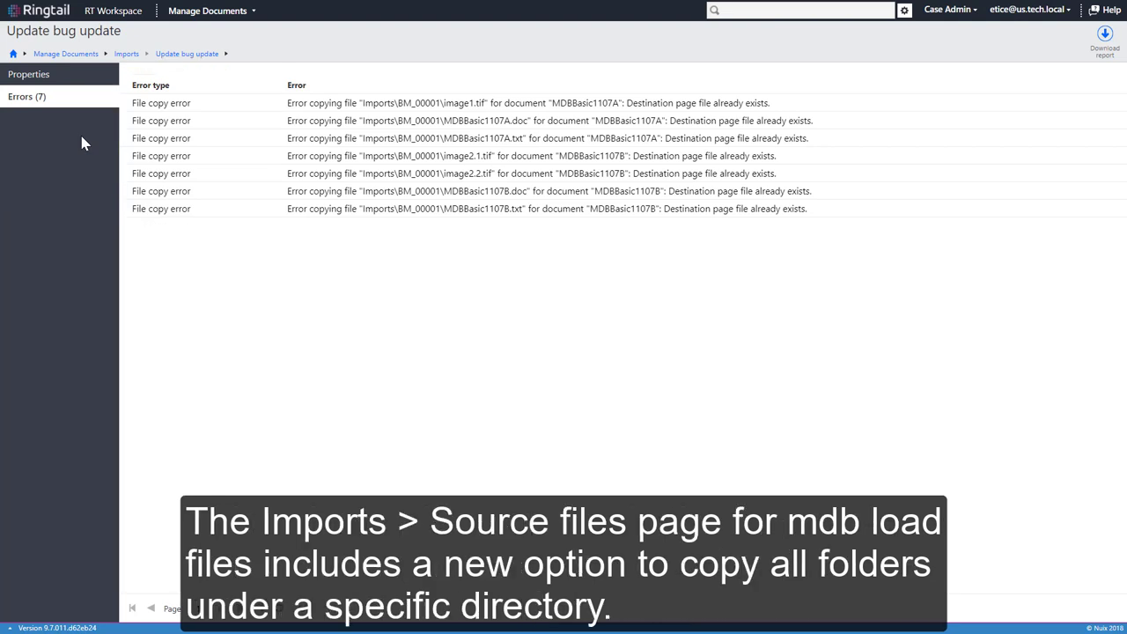
# Step: Return to the Imports list and select the MDB file size import
pyautogui.click(128, 55)
pyautogui.click(136, 103)
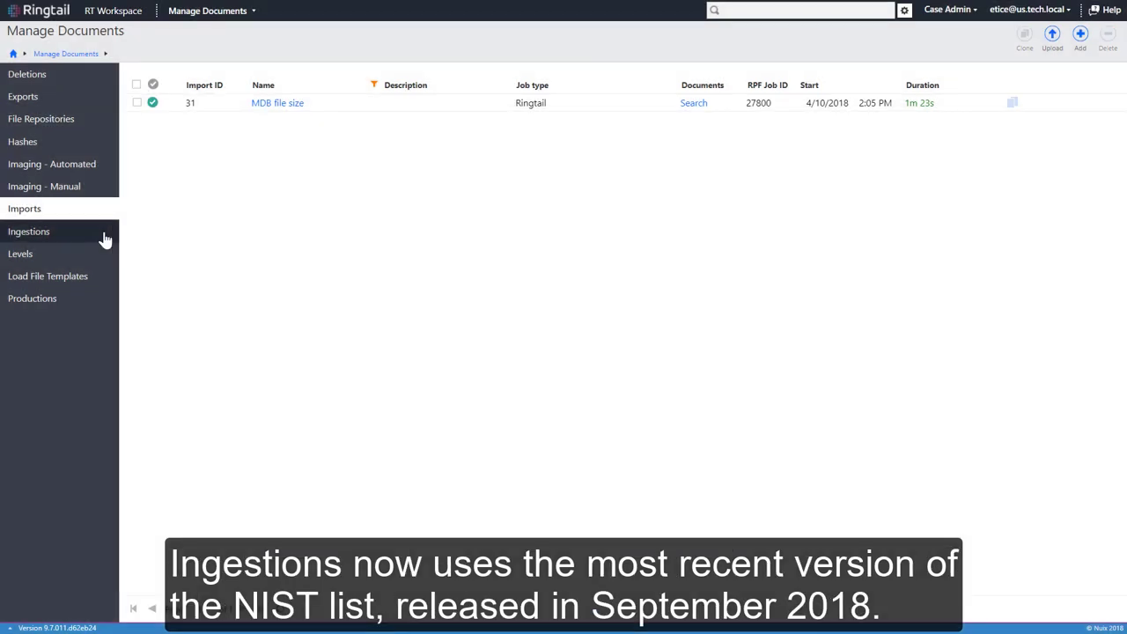
# Step: Review the Ingestions default settings on the Ingestion Details page, including UTC time zone
pyautogui.click(104, 233)
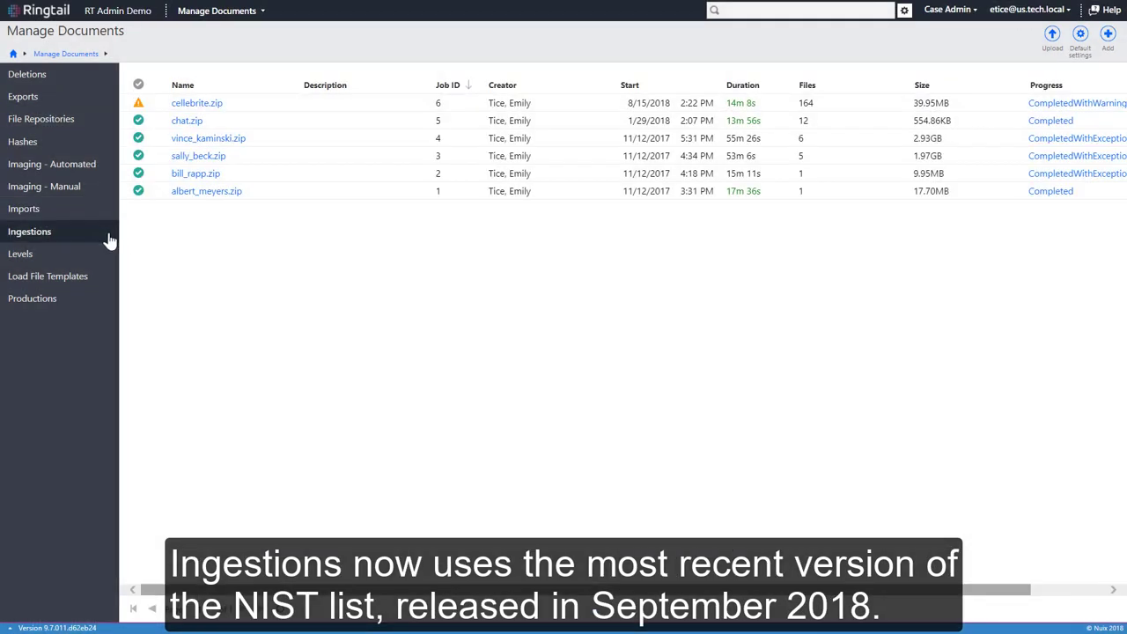
pyautogui.click(1079, 51)
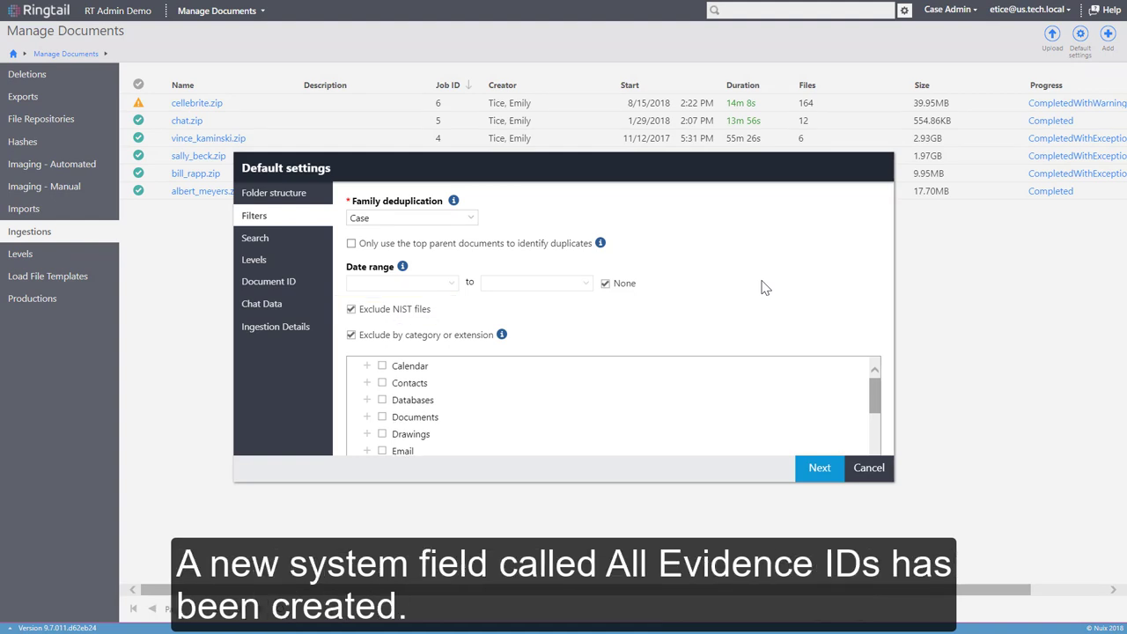
pyautogui.click(282, 328)
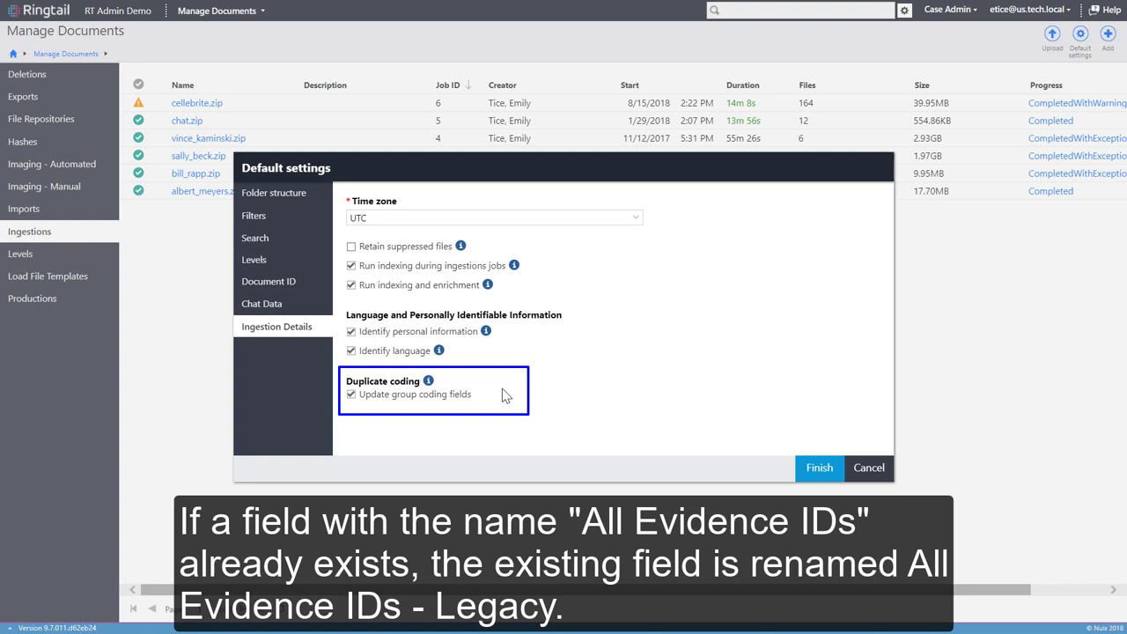
# Step: Cancel default settings, check ABC Production history's missing file warning, then return to File Repositories
pyautogui.click(869, 467)
pyautogui.click(107, 304)
pyautogui.click(197, 214)
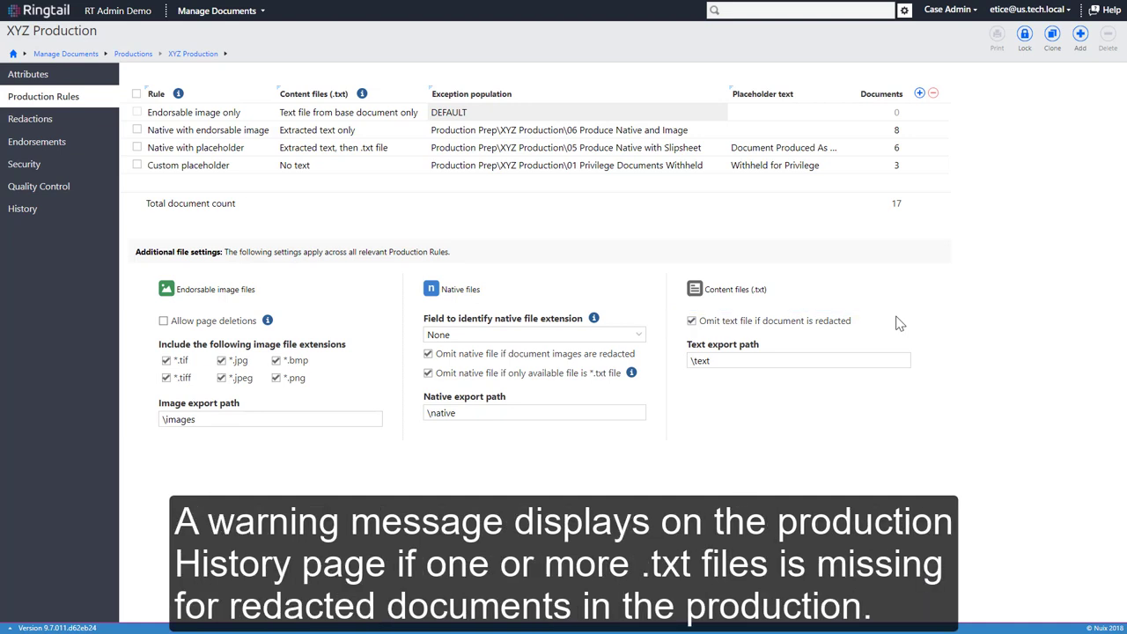
pyautogui.click(66, 211)
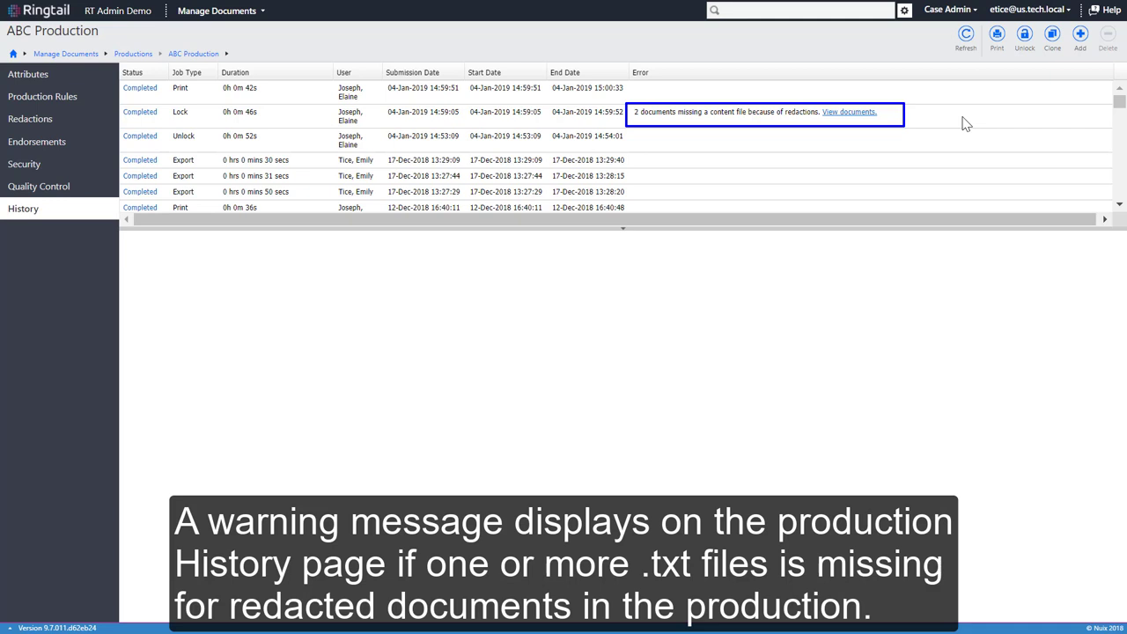
pyautogui.click(70, 56)
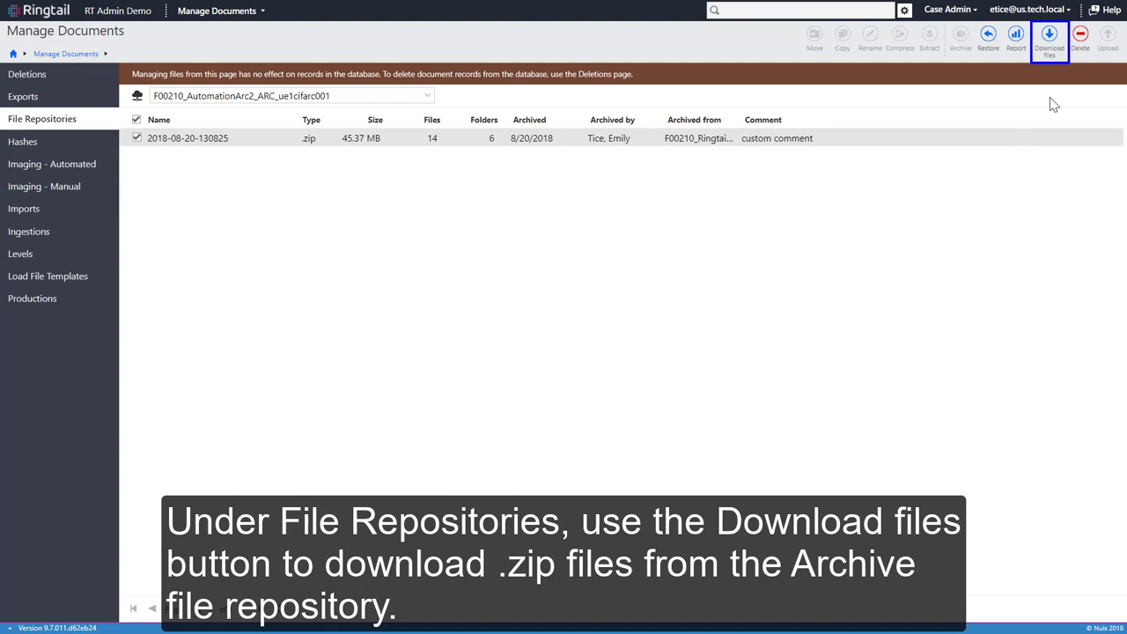
pyautogui.click(1049, 39)
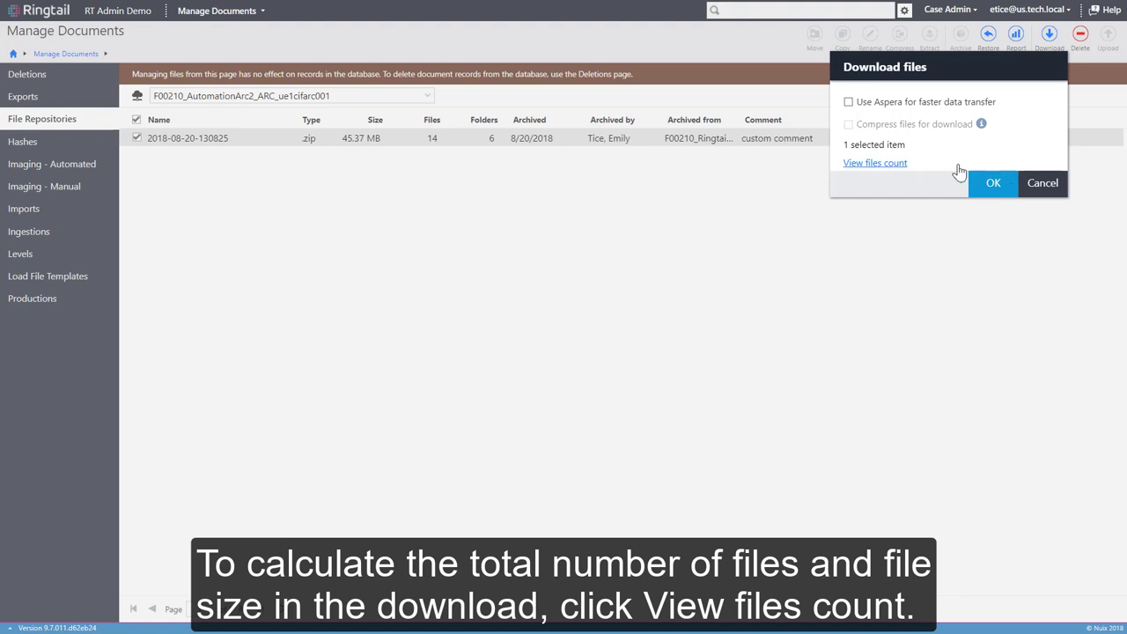
pyautogui.click(896, 165)
pyautogui.click(992, 187)
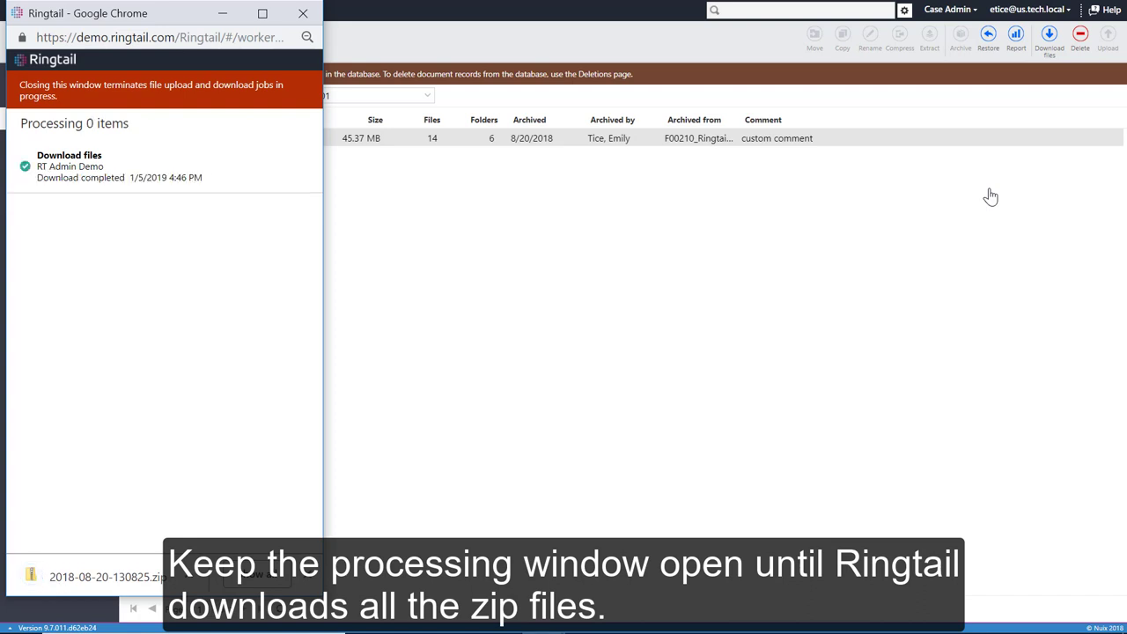
pyautogui.click(303, 13)
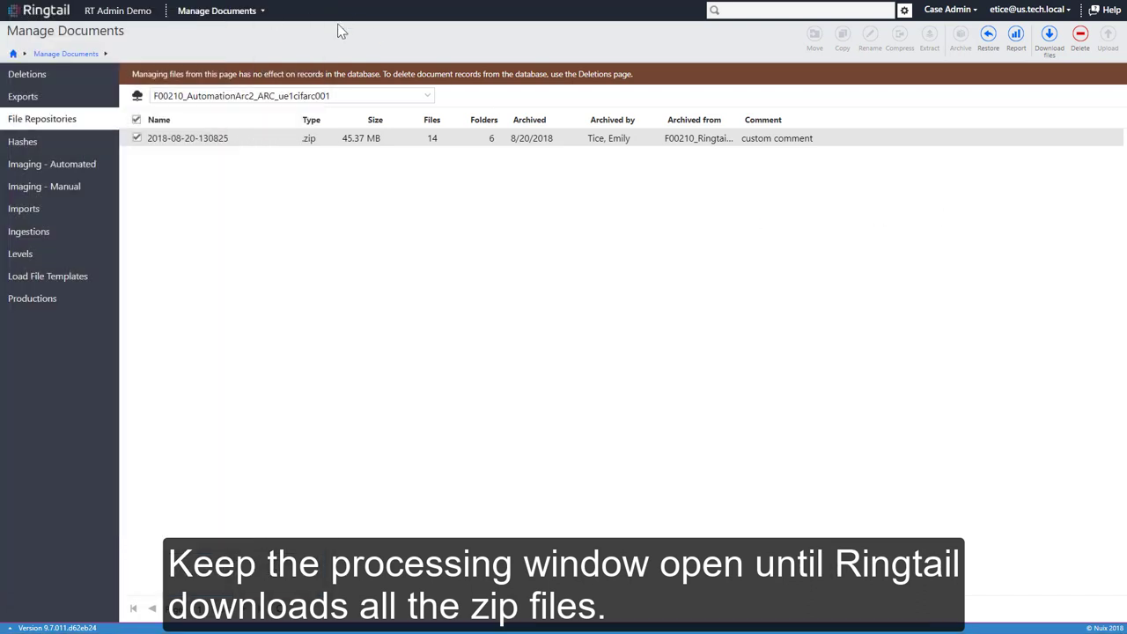